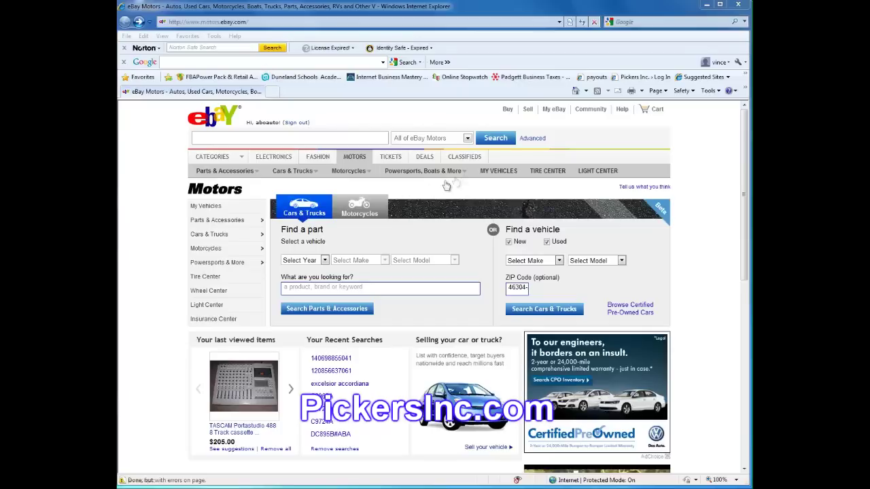
# Open eBay Classifieds and scroll down to the post-ad category list
pyautogui.click(472, 162)
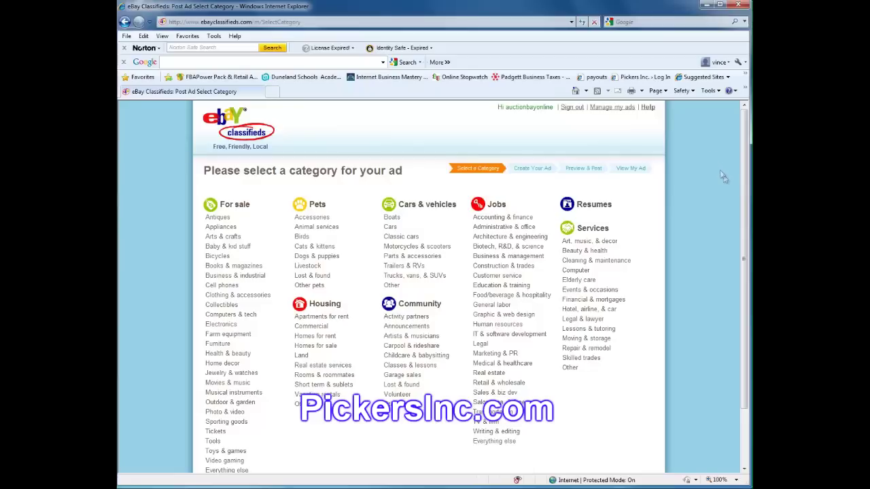
pyautogui.scroll(-1, 725, 180)
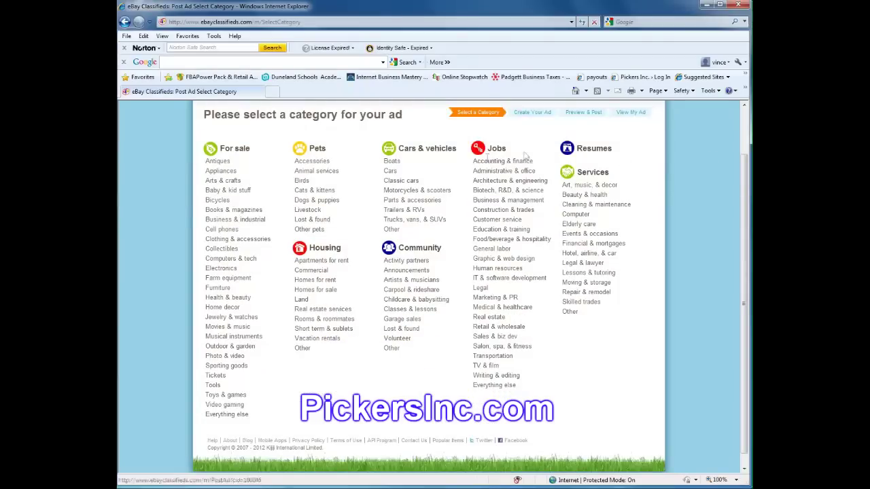
# Start a Classic cars ad titled 1966 Ford Thunderbird Town Hardtop, priced at $6000
pyautogui.click(404, 181)
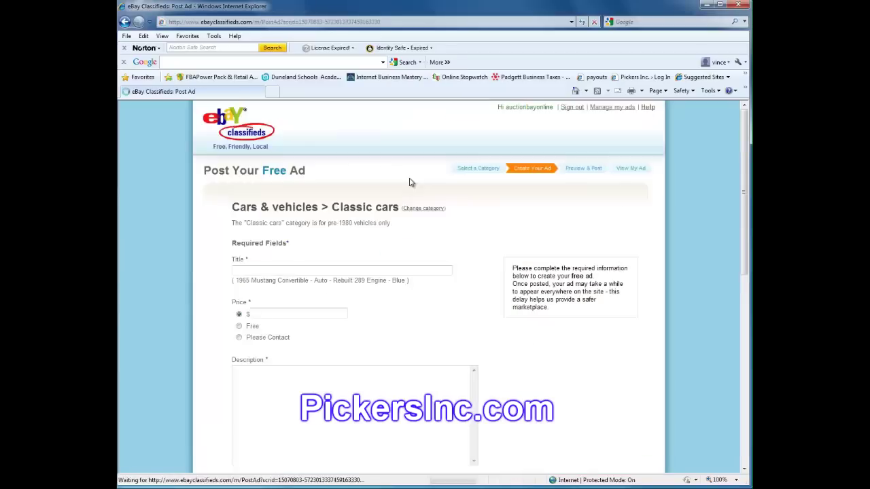
pyautogui.click(321, 270)
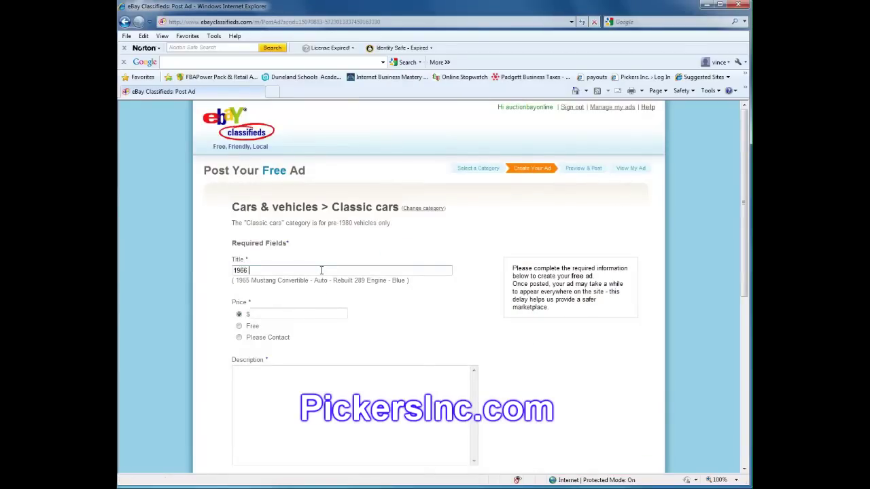
pyautogui.write('Thunderbird Town Hardtop')
pyautogui.click(284, 313)
pyautogui.write('6')
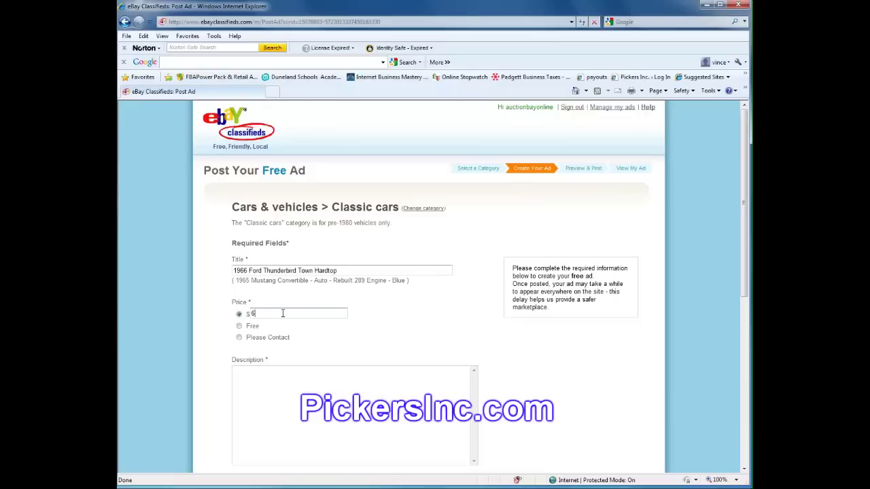
pyautogui.write('000')
# Copy all the prepared ad text from Notepad and paste it into Description
pyautogui.click(294, 379)
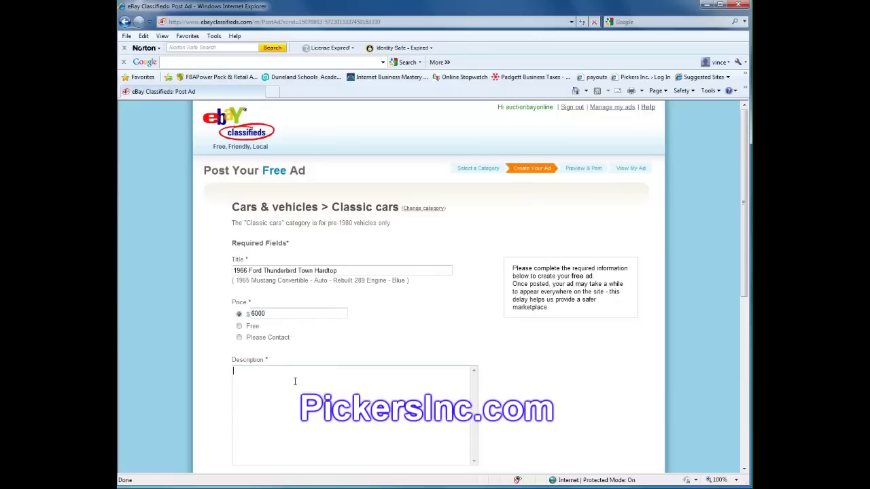
pyautogui.hotkey('alt', 'Tab')
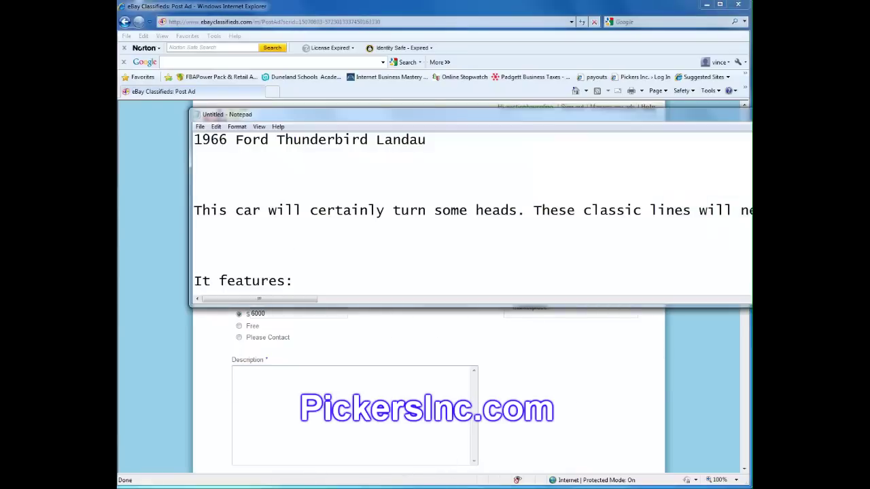
pyautogui.click(216, 127)
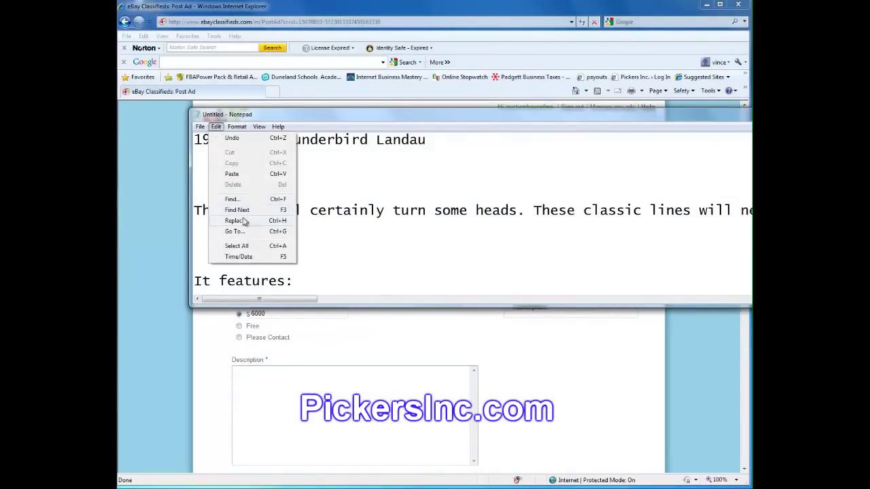
pyautogui.click(244, 245)
pyautogui.rightClick(284, 173)
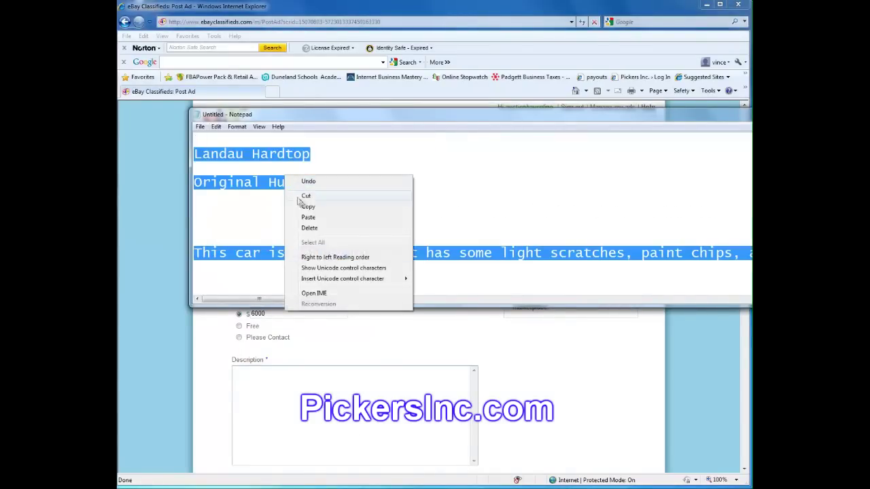
pyautogui.click(306, 207)
pyautogui.click(328, 374)
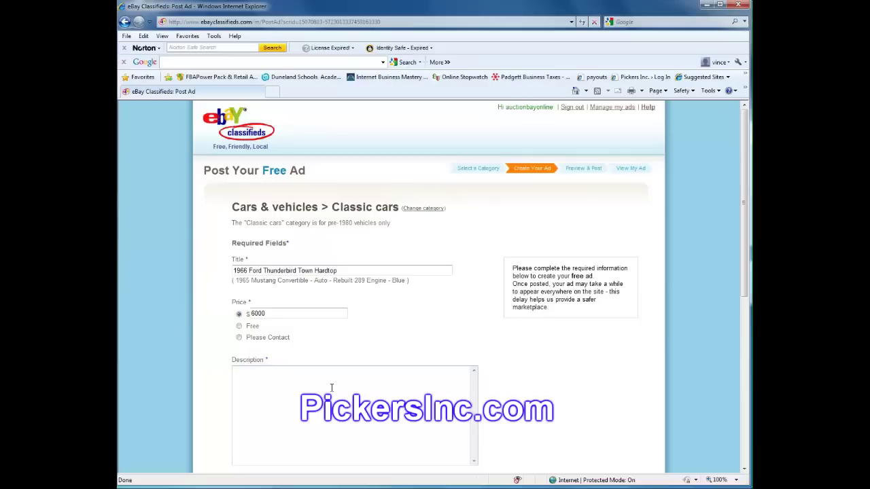
pyautogui.hotkey('ctrl', 'v')
# Scroll through the pasted description to check its closing paragraph on scratches, A/C and turn signals
pyautogui.scroll(-10, 349, 384)
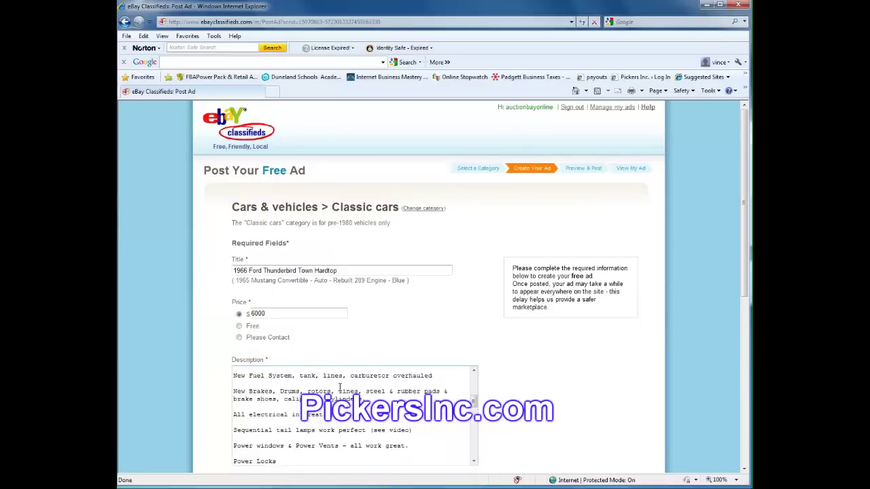
pyautogui.scroll(-8, 404, 310)
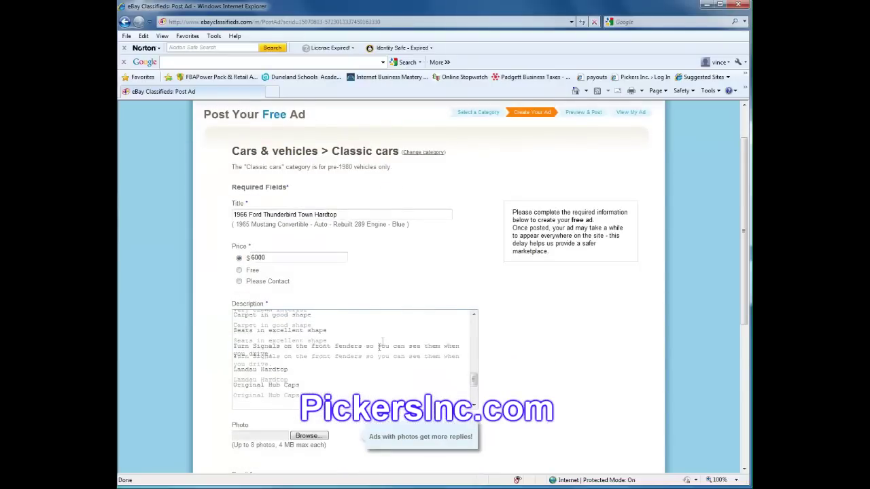
pyautogui.scroll(5, 305, 280)
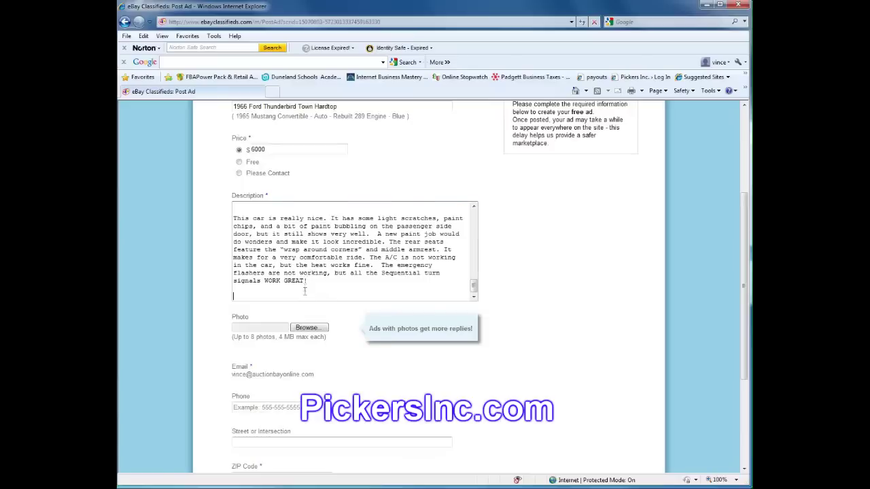
pyautogui.scroll(2, 309, 343)
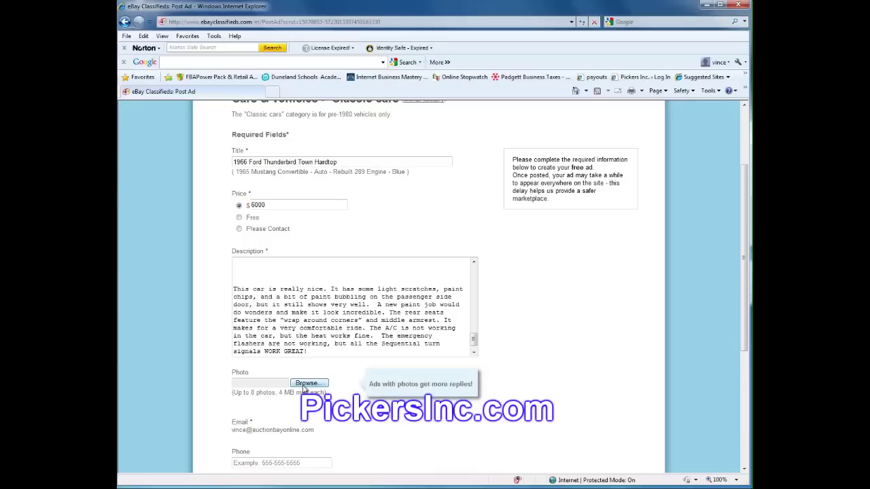
# In the photo file picker, go to the Z: data drive and open the ebaypics folder
pyautogui.click(304, 386)
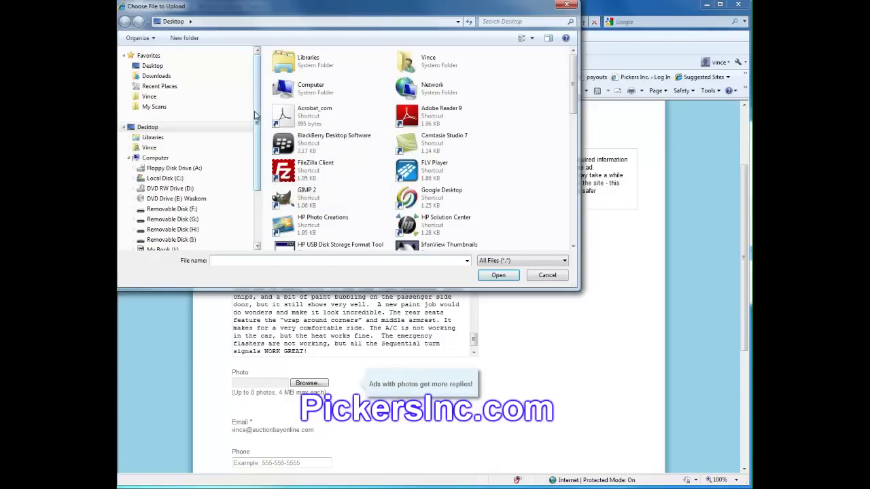
pyautogui.moveTo(260, 109); pyautogui.dragTo(260, 144)
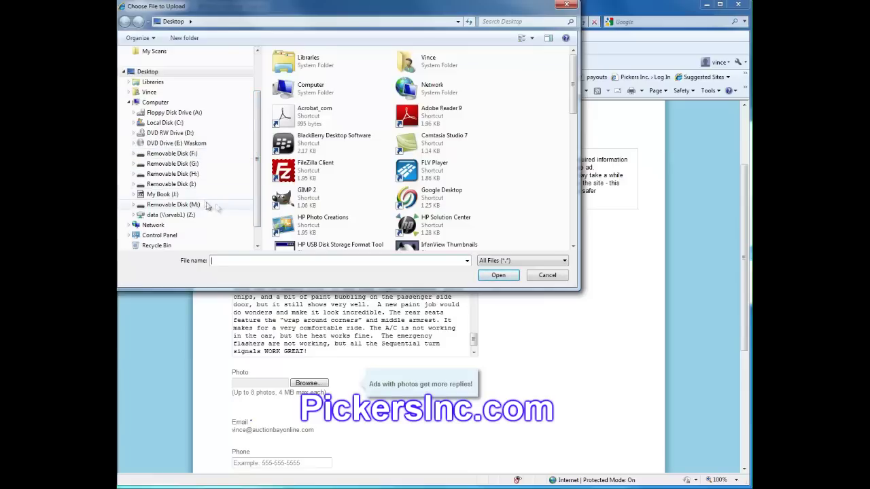
pyautogui.click(225, 22)
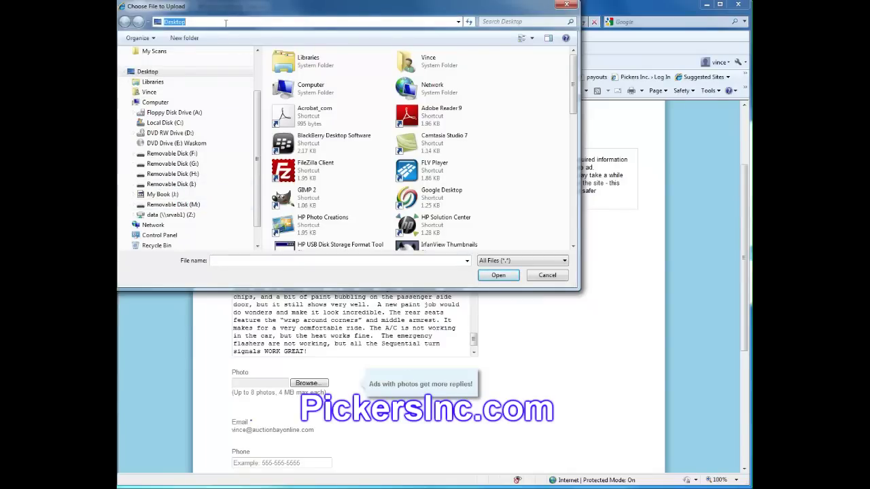
pyautogui.hotkey('ctrl', 'v')
pyautogui.press('Return')
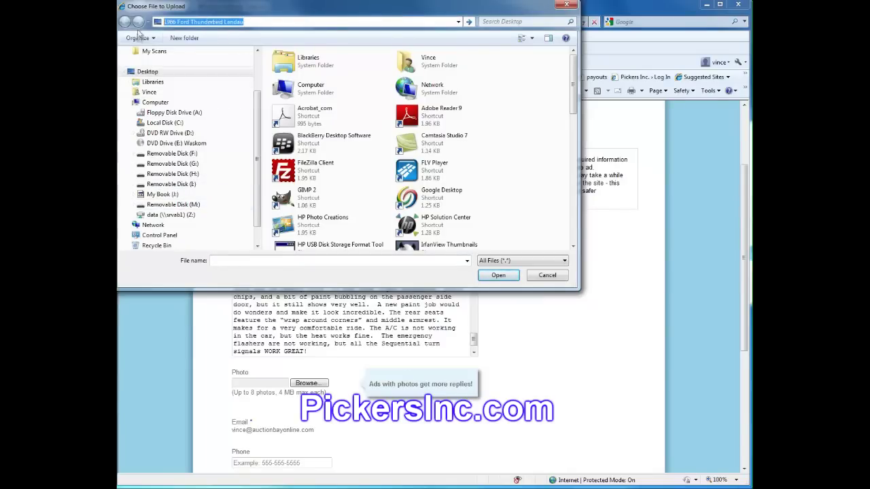
pyautogui.click(190, 215)
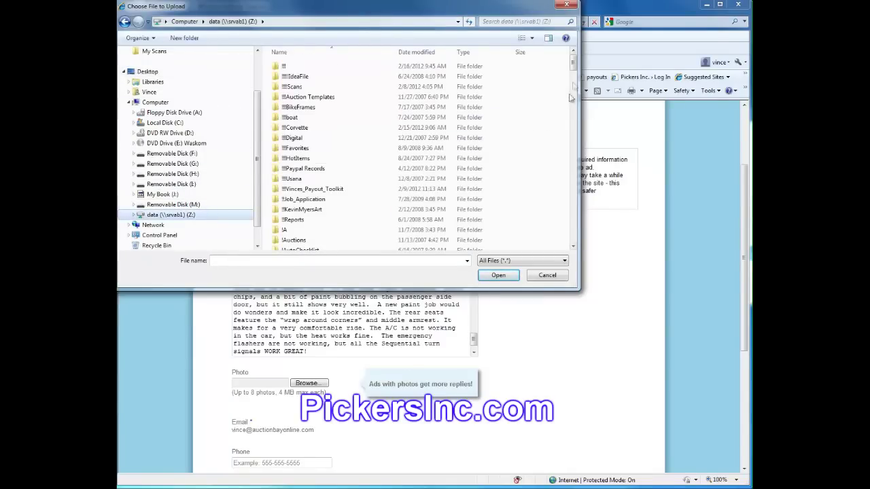
pyautogui.scroll(-5, 562, 121)
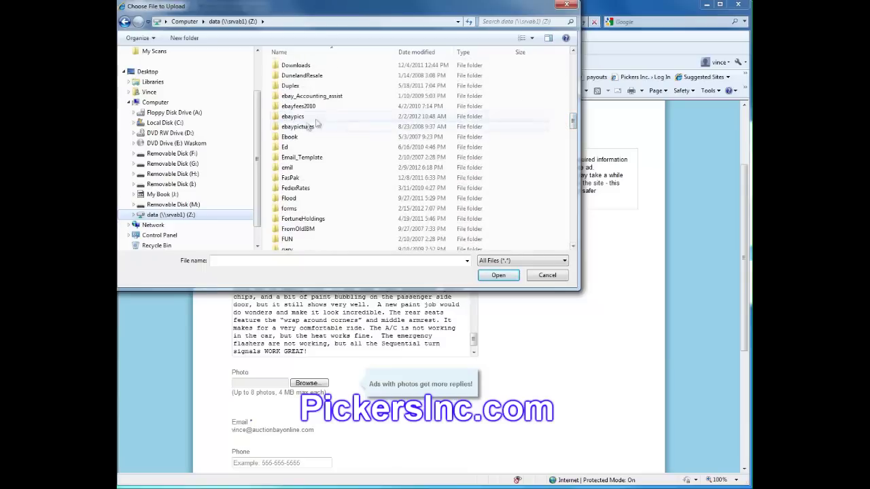
pyautogui.click(303, 118)
pyautogui.doubleClick(303, 117)
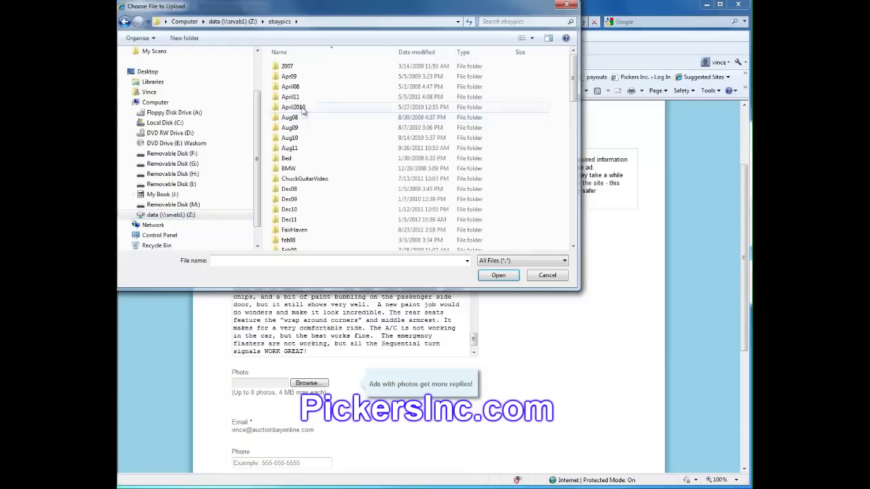
# Open Feb12 > 66Thunderbird and upload DSC00765.JPG as the first photo
pyautogui.click(299, 56)
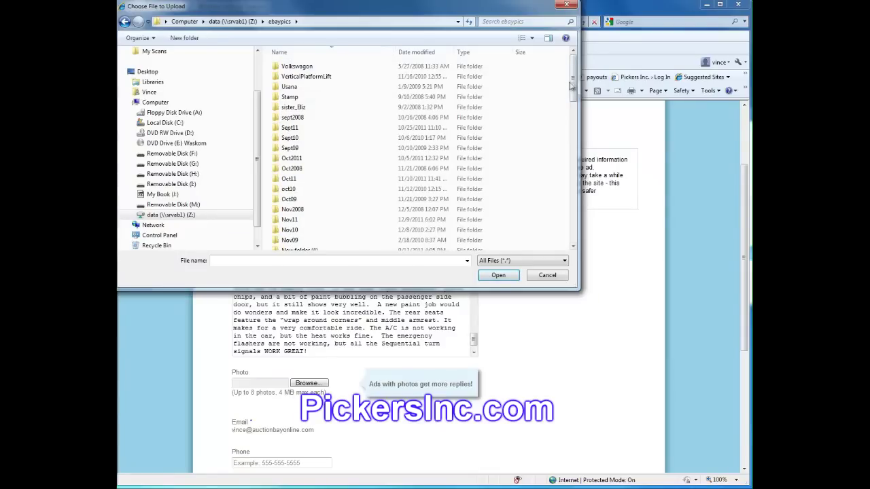
pyautogui.moveTo(563, 89); pyautogui.dragTo(568, 188)
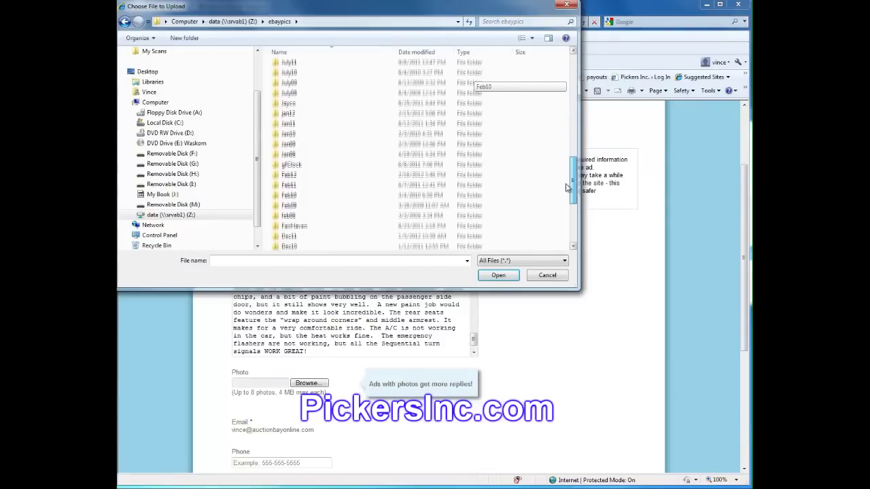
pyautogui.click(318, 175)
pyautogui.doubleClick(318, 175)
pyautogui.click(304, 69)
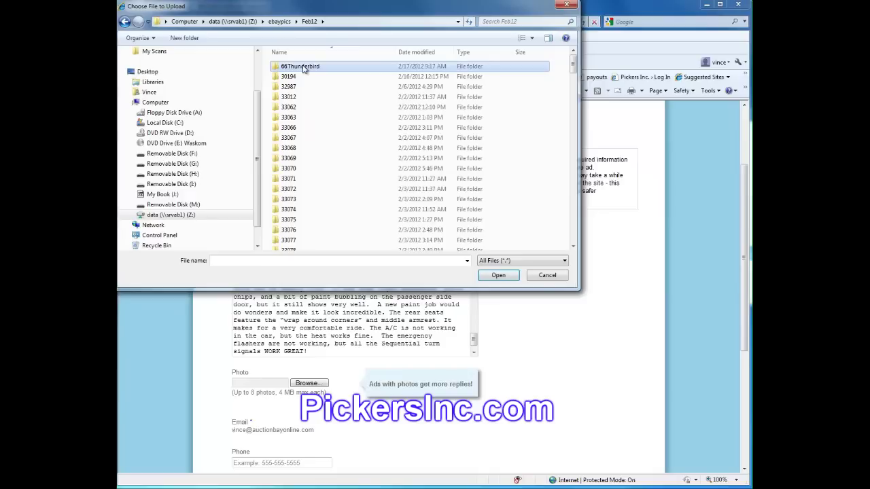
pyautogui.doubleClick(303, 69)
pyautogui.doubleClick(304, 68)
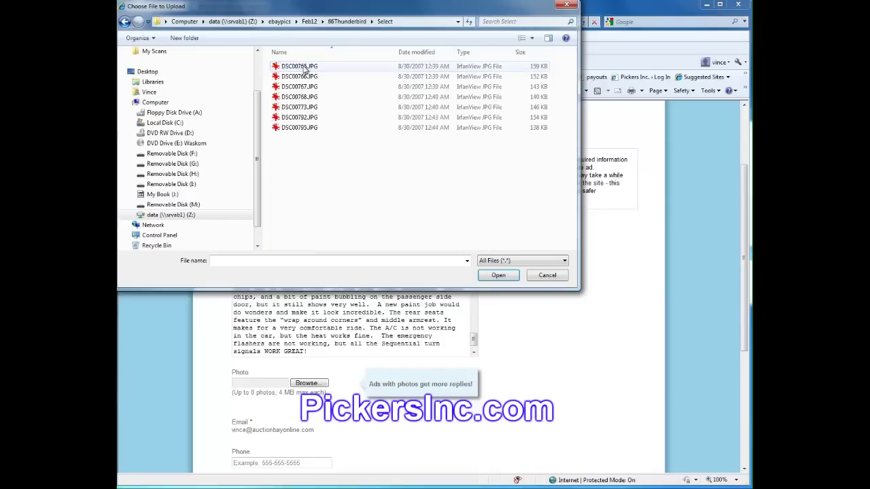
pyautogui.click(303, 69)
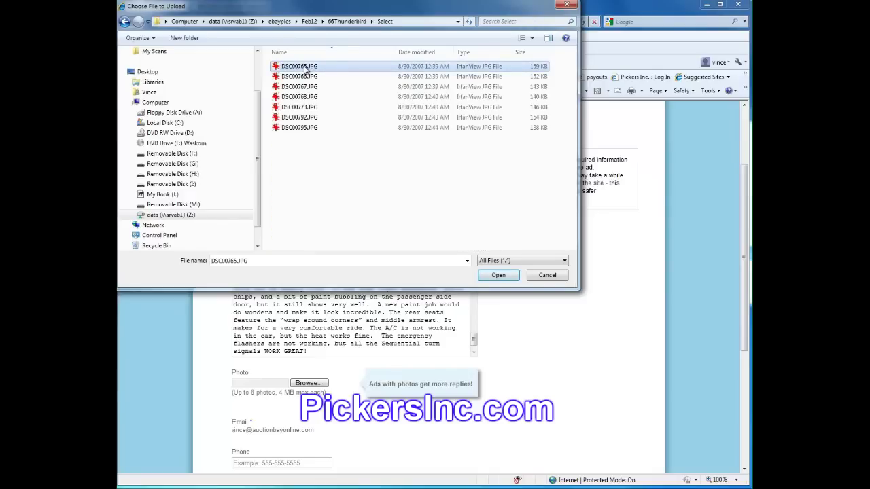
pyautogui.doubleClick(305, 68)
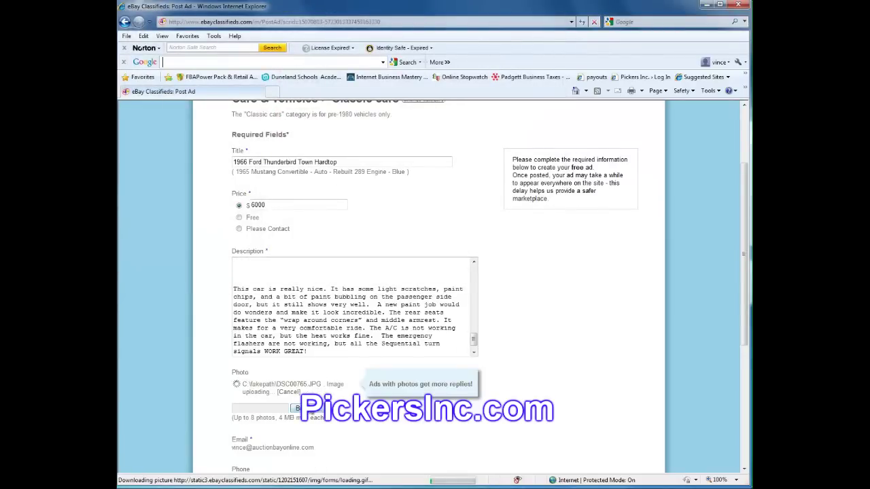
# Upload photos DSC00766.JPG, DSC00767.JPG and DSC00768.JPG
pyautogui.click(305, 421)
pyautogui.click(295, 78)
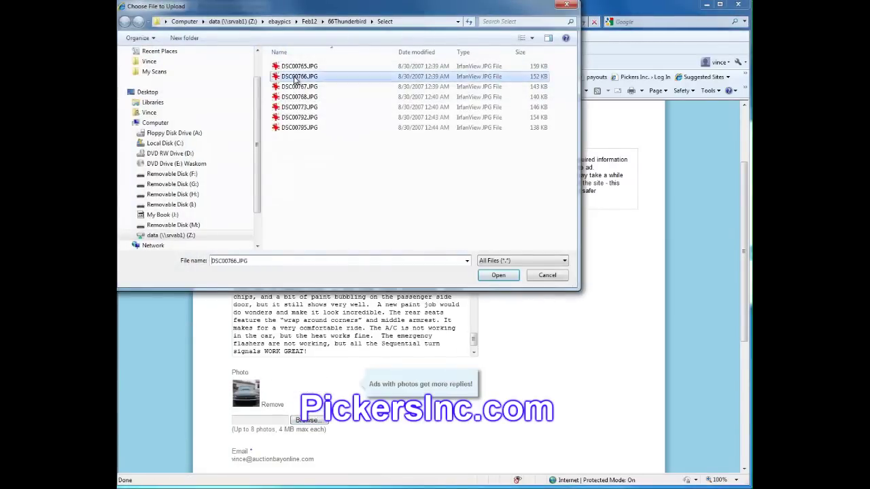
pyautogui.doubleClick(294, 78)
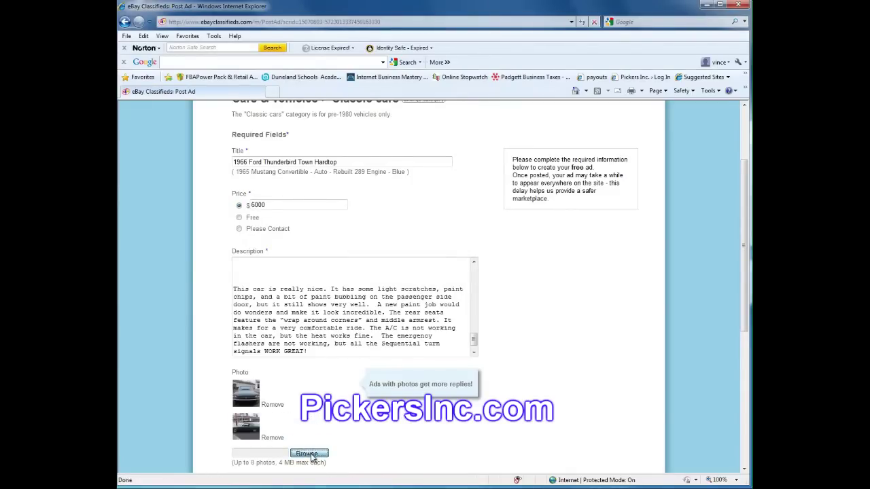
pyautogui.press('Return')
pyautogui.click(315, 96)
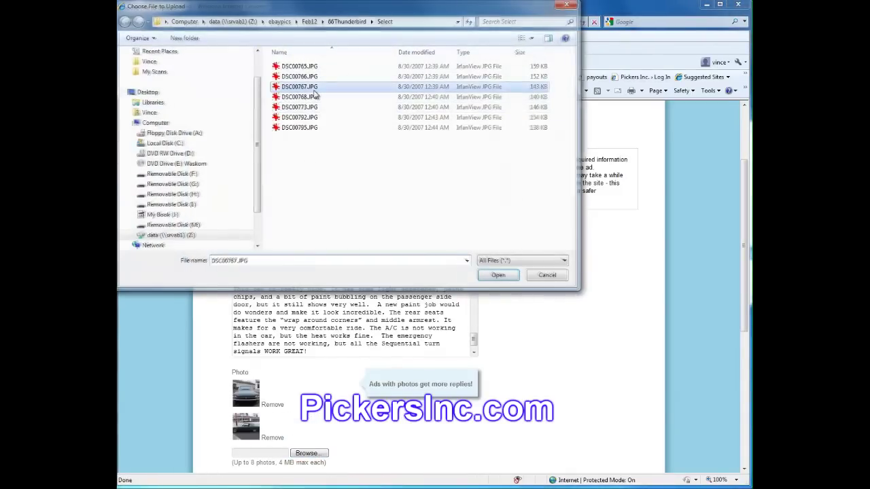
pyautogui.doubleClick(314, 97)
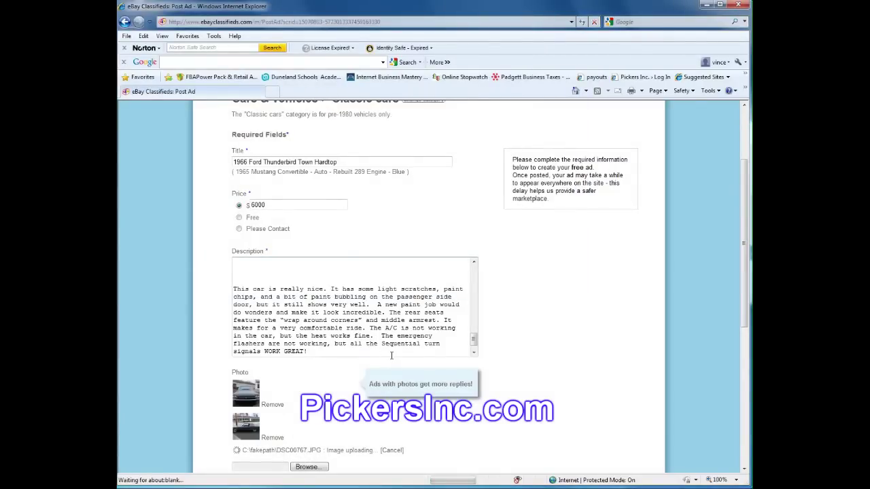
pyautogui.scroll(-2, 388, 356)
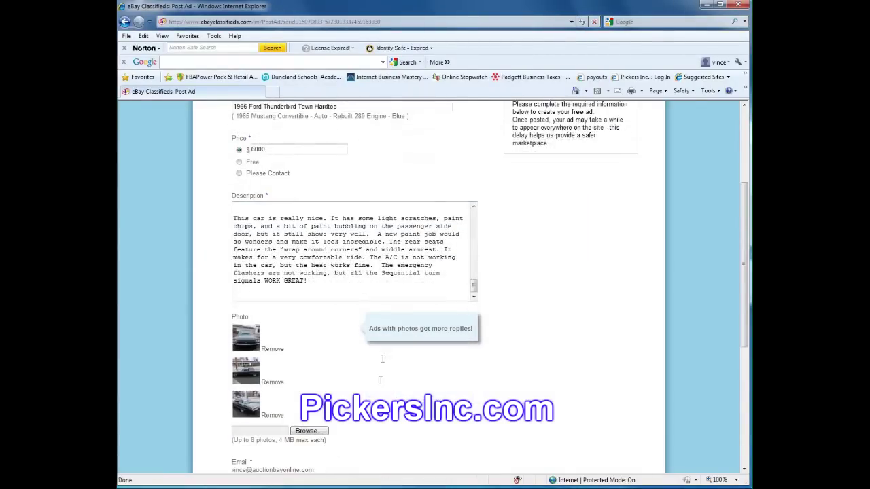
pyautogui.click(316, 432)
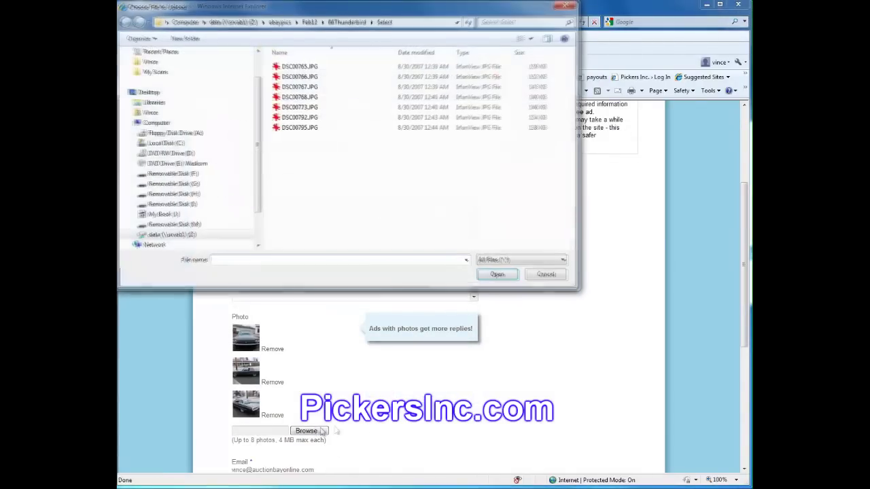
pyautogui.click(303, 99)
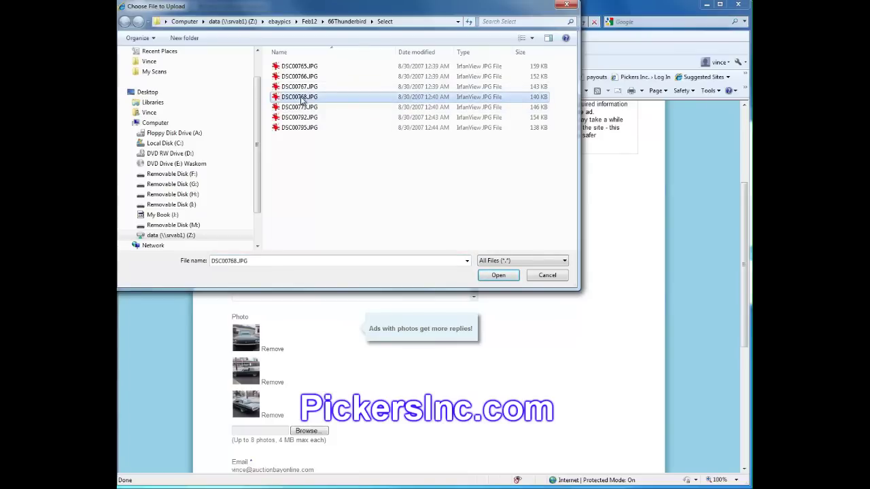
pyautogui.doubleClick(302, 100)
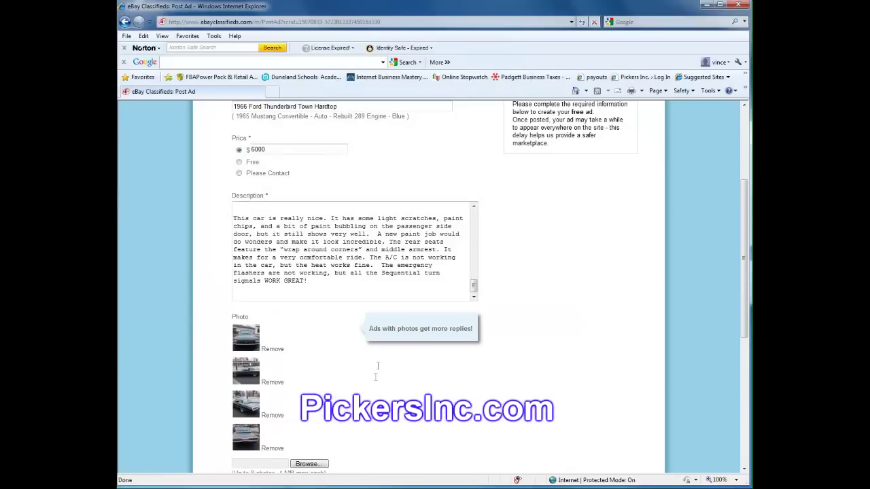
# Upload DSC00773.JPG, DSC00792.JPG and DSC00795.JPG, then cancel the extra photo picker
pyautogui.click(318, 465)
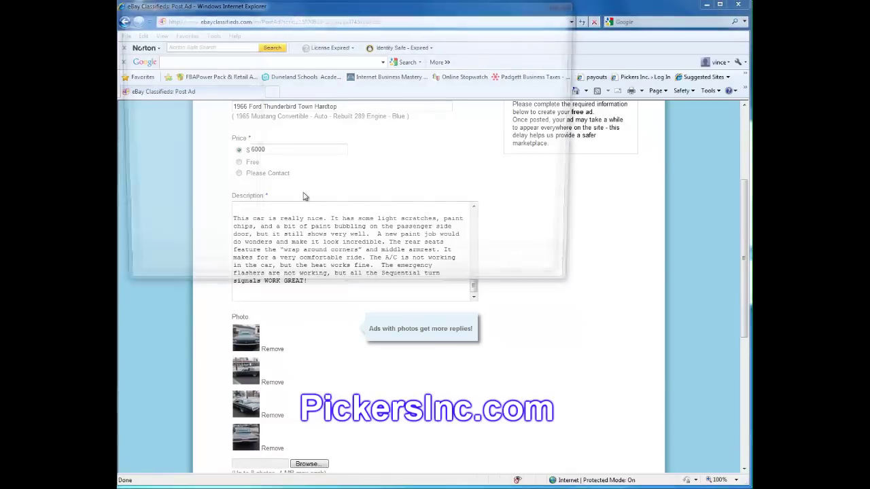
pyautogui.doubleClick(305, 107)
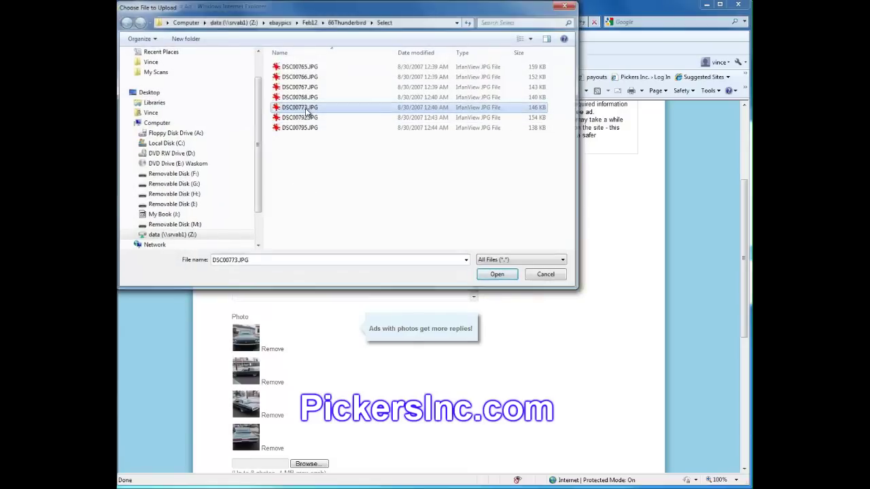
pyautogui.scroll(-3, 370, 265)
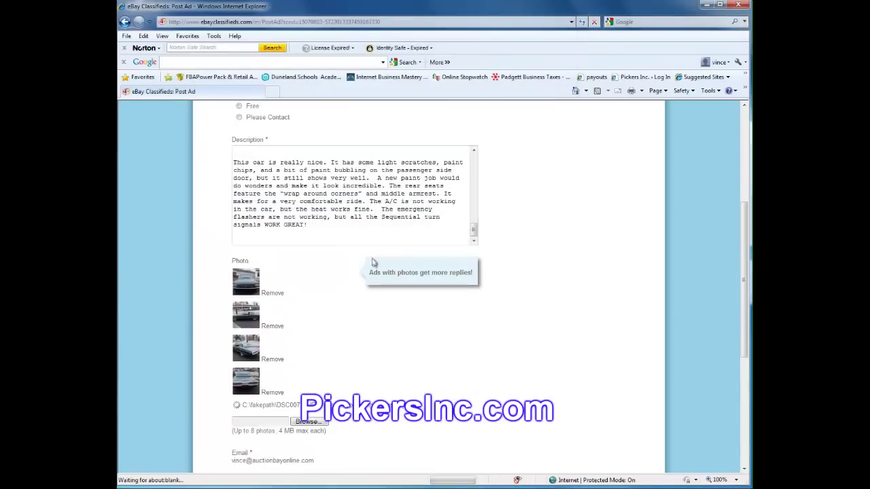
pyautogui.click(307, 385)
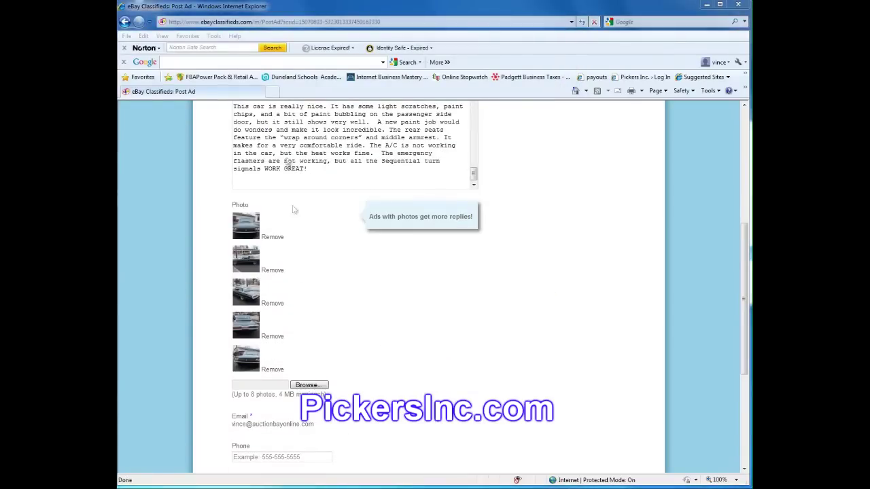
pyautogui.doubleClick(299, 117)
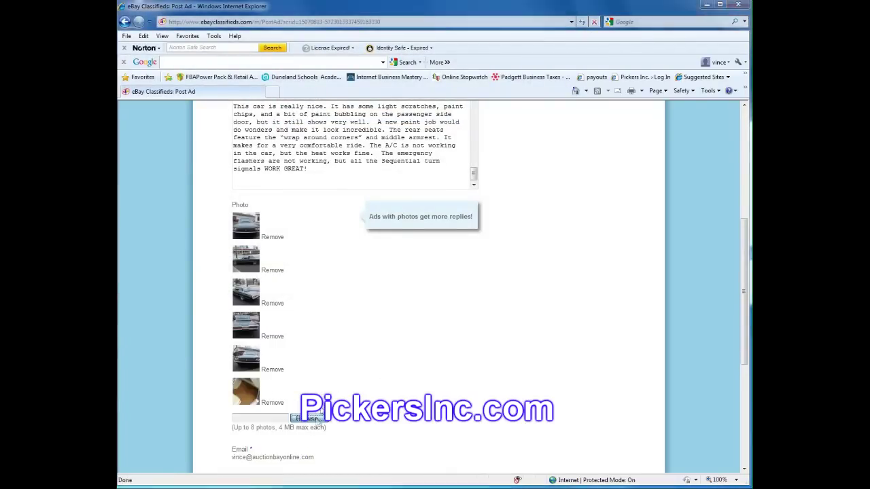
pyautogui.click(309, 418)
pyautogui.click(299, 128)
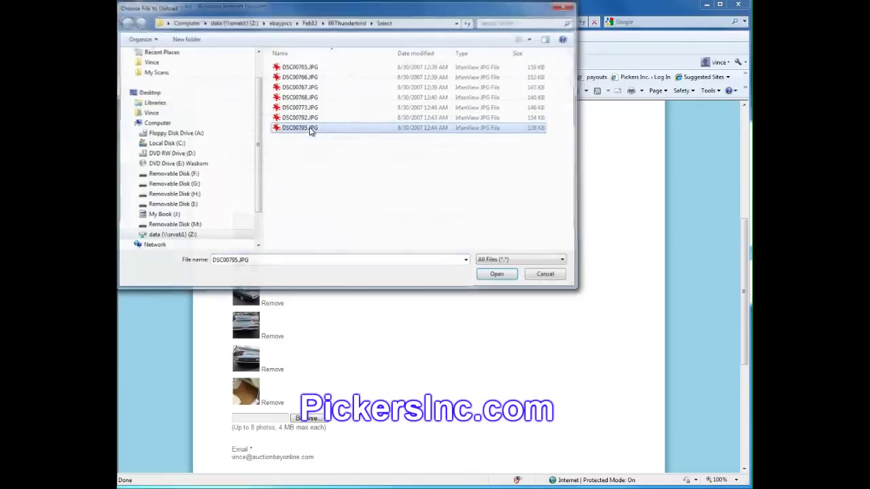
pyautogui.doubleClick(309, 129)
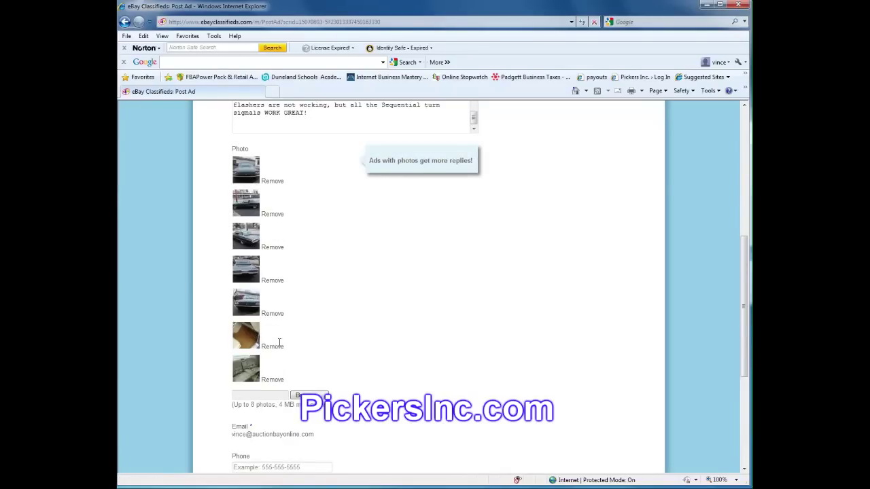
pyautogui.click(309, 396)
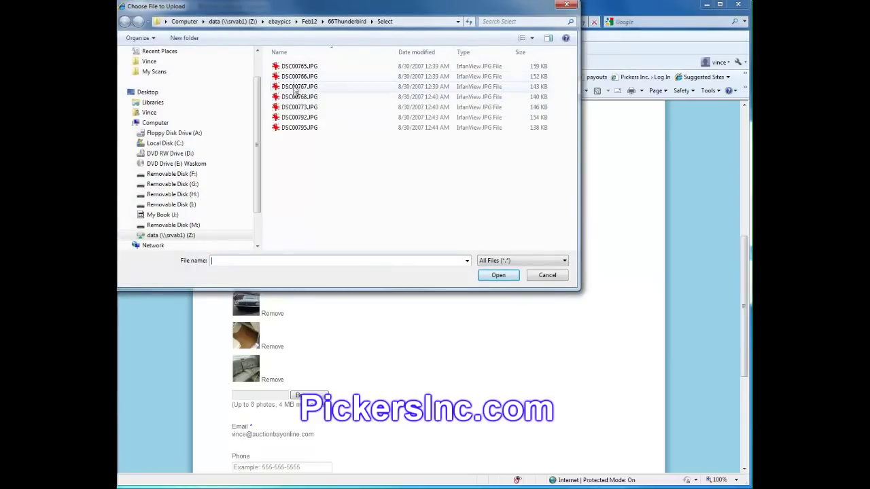
pyautogui.click(547, 275)
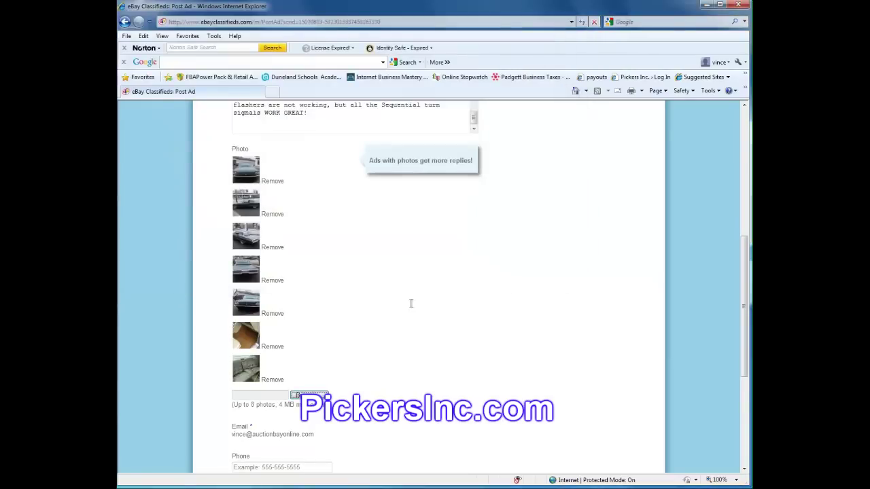
pyautogui.scroll(-3, 411, 304)
# Enter the seller's contact phone number, street address and ZIP code, then preview the ad
pyautogui.click(312, 354)
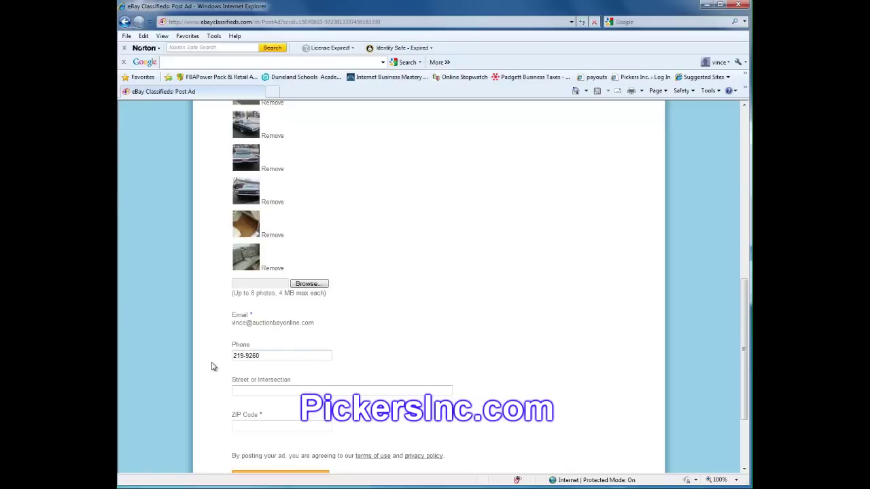
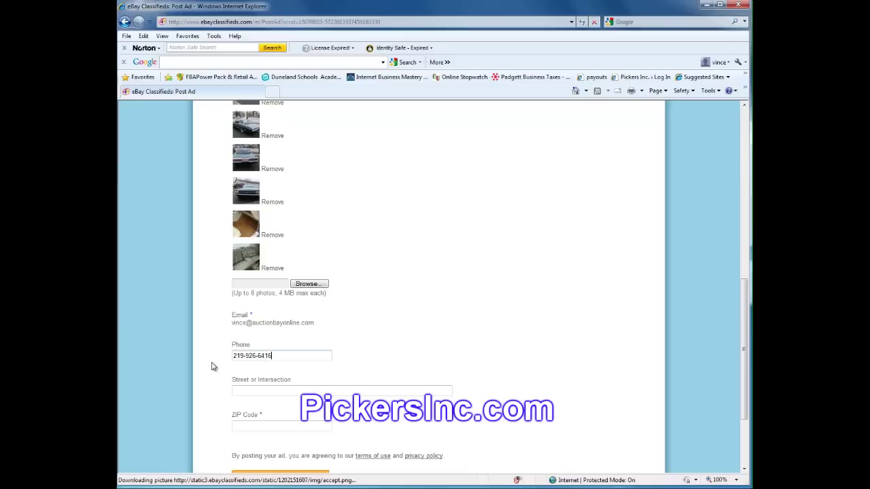
pyautogui.press('Tab')
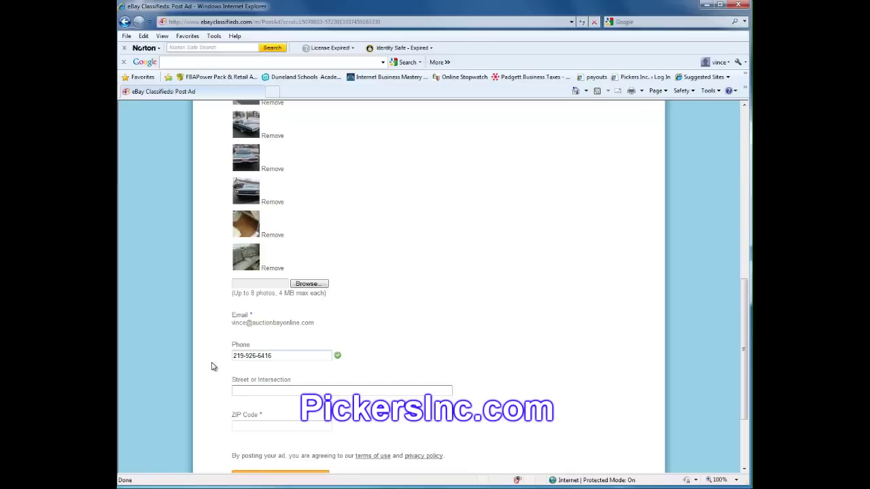
pyautogui.press('Tab')
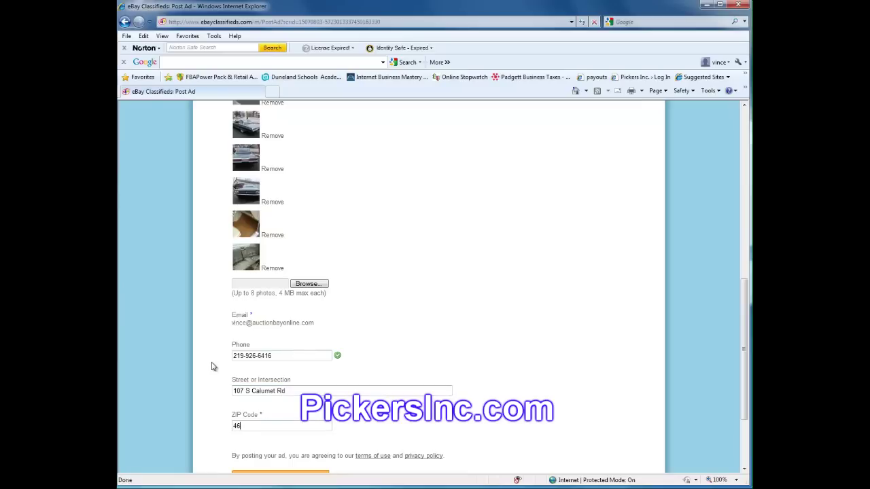
pyautogui.scroll(-3, 211, 367)
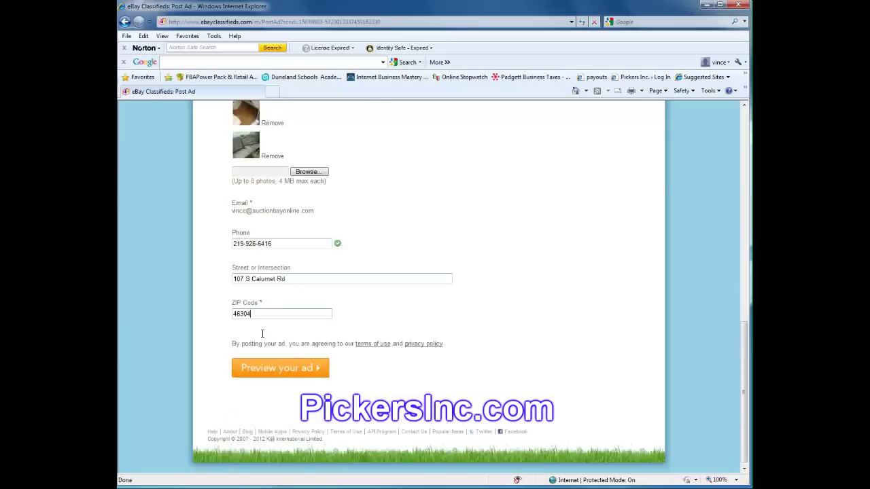
pyautogui.click(277, 370)
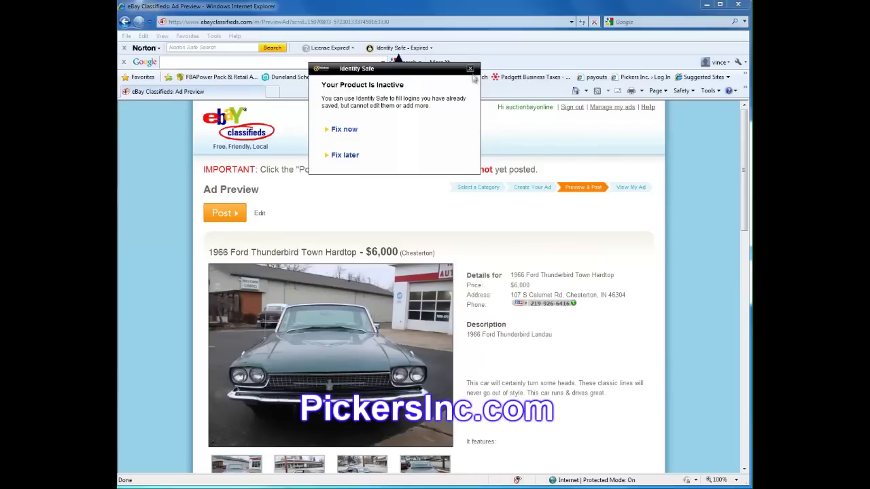
# Dismiss the Norton notice, review the $6,000 Thunderbird ad preview, and post it
pyautogui.click(469, 69)
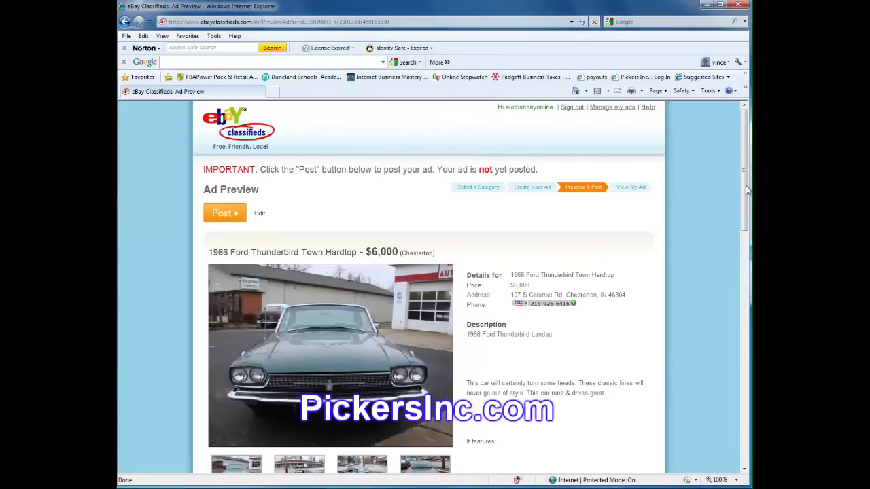
pyautogui.moveTo(747, 191); pyautogui.dragTo(747, 248)
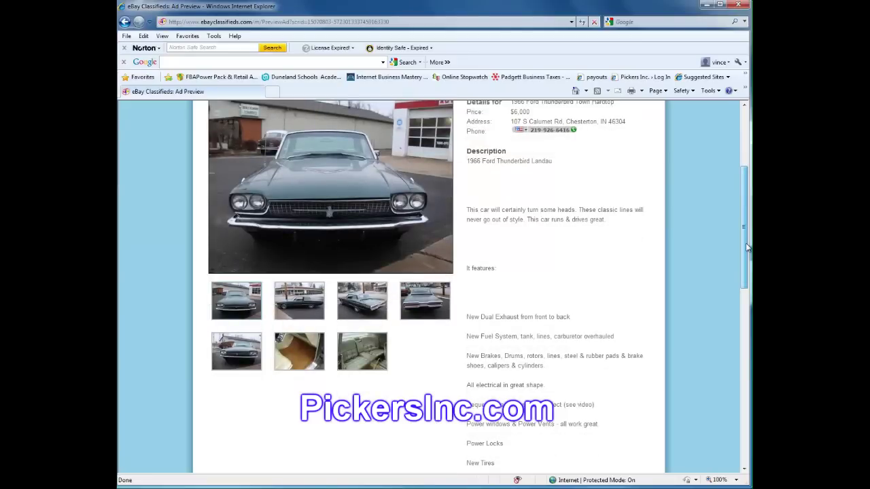
pyautogui.scroll(-5, 532, 226)
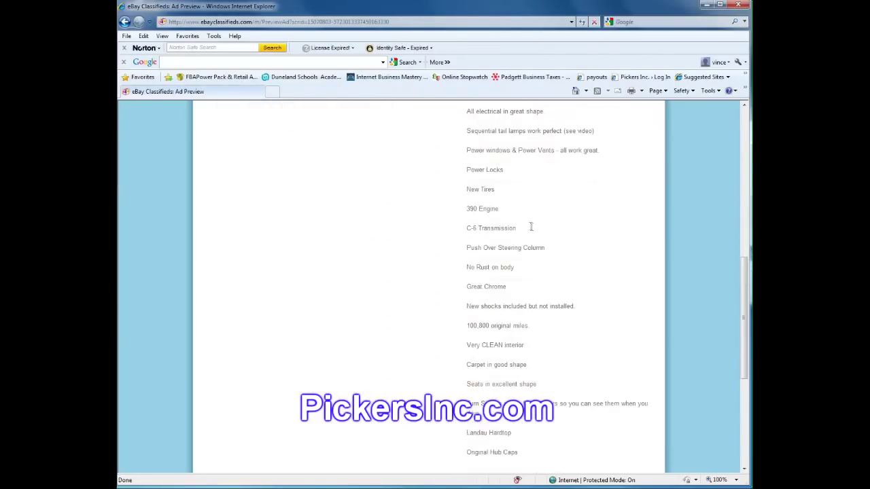
pyautogui.scroll(-4, 532, 227)
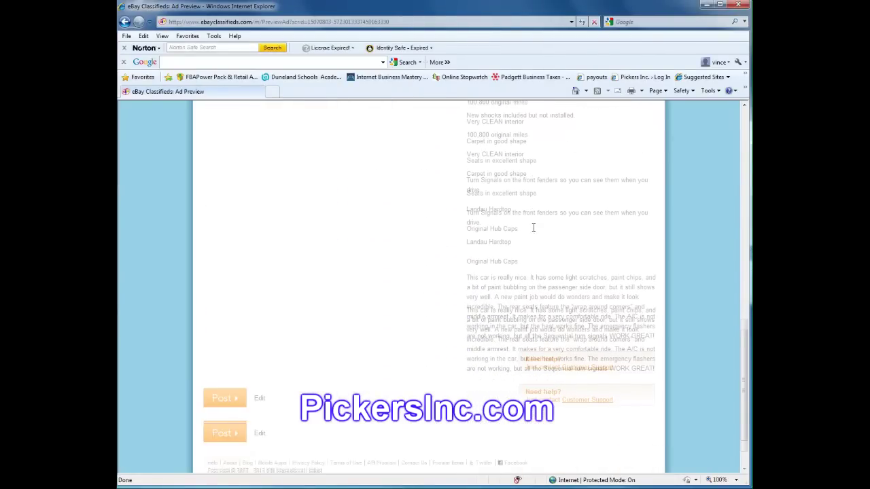
pyautogui.click(226, 364)
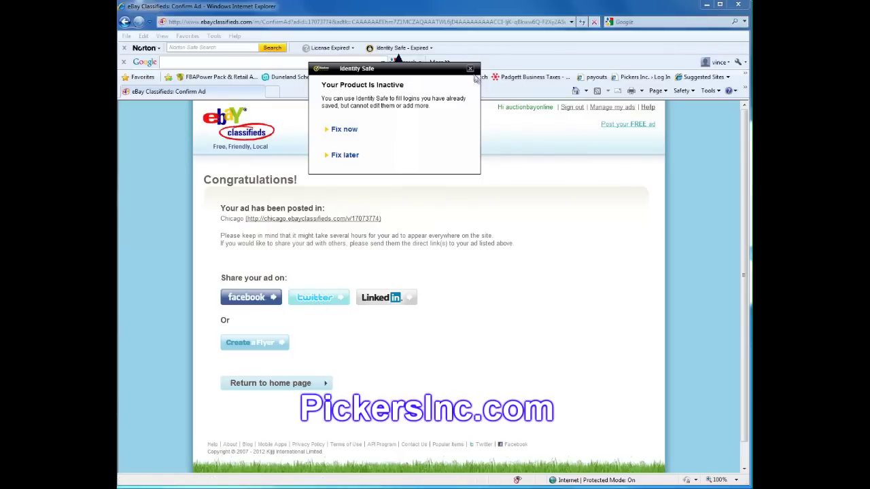
# Close the Norton Identity Safe notice covering the Congratulations page
pyautogui.click(470, 70)
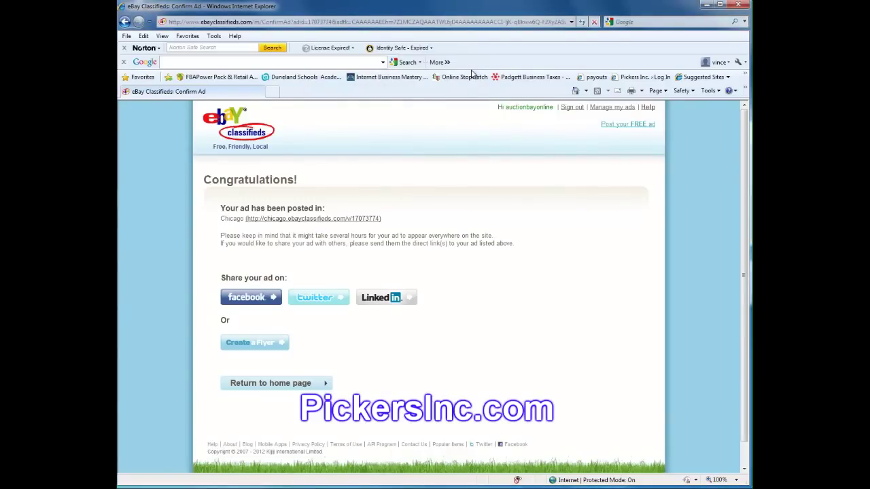